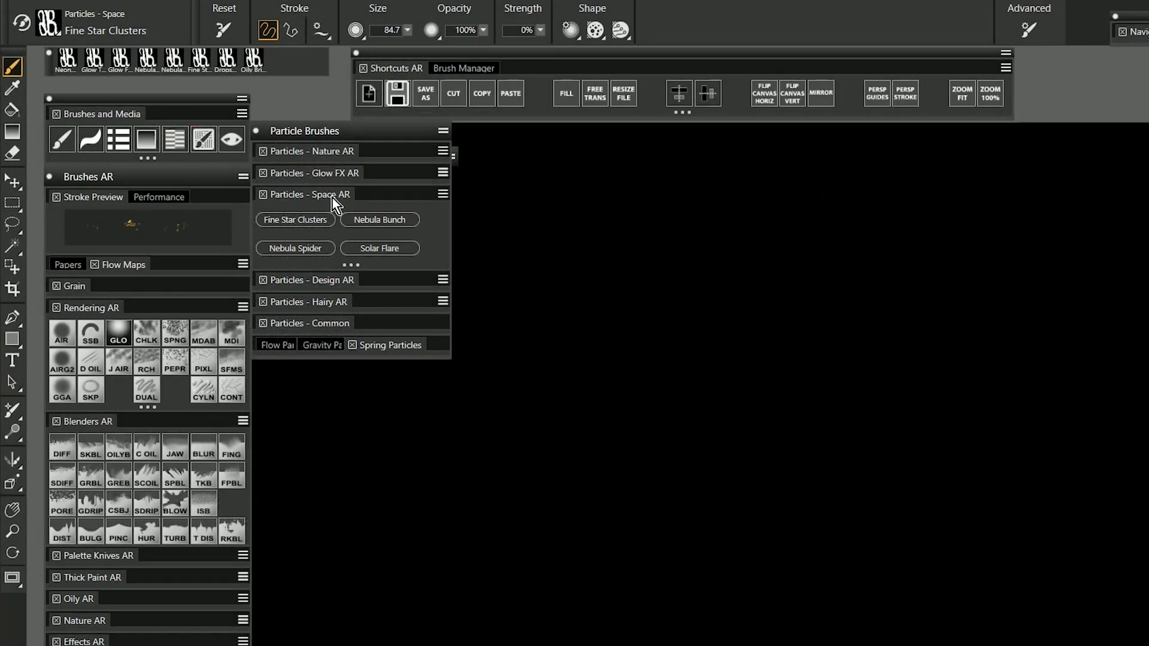
Step: Scatter teal-blue star clusters across the black canvas with the Fine Star Clusters brush and reset the brush to its defaults
click(316, 224)
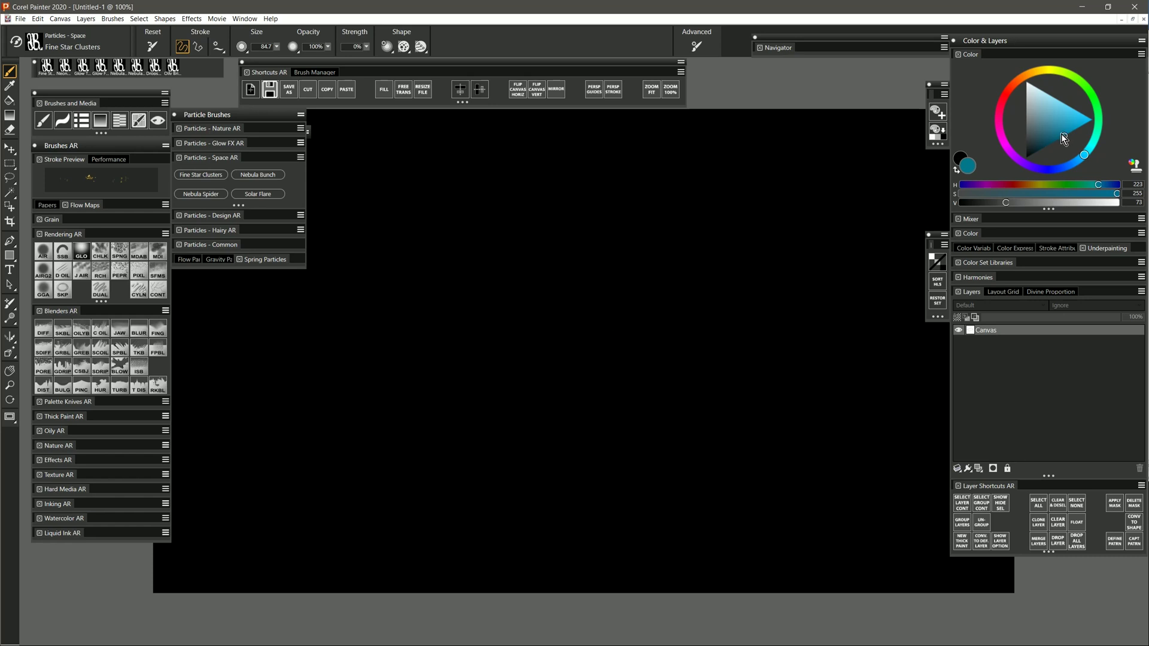
mouse_move(1040, 145)
mouse_down()
mouse_move(1035, 156)
mouse_move(1069, 144)
mouse_move(1071, 131)
mouse_up()
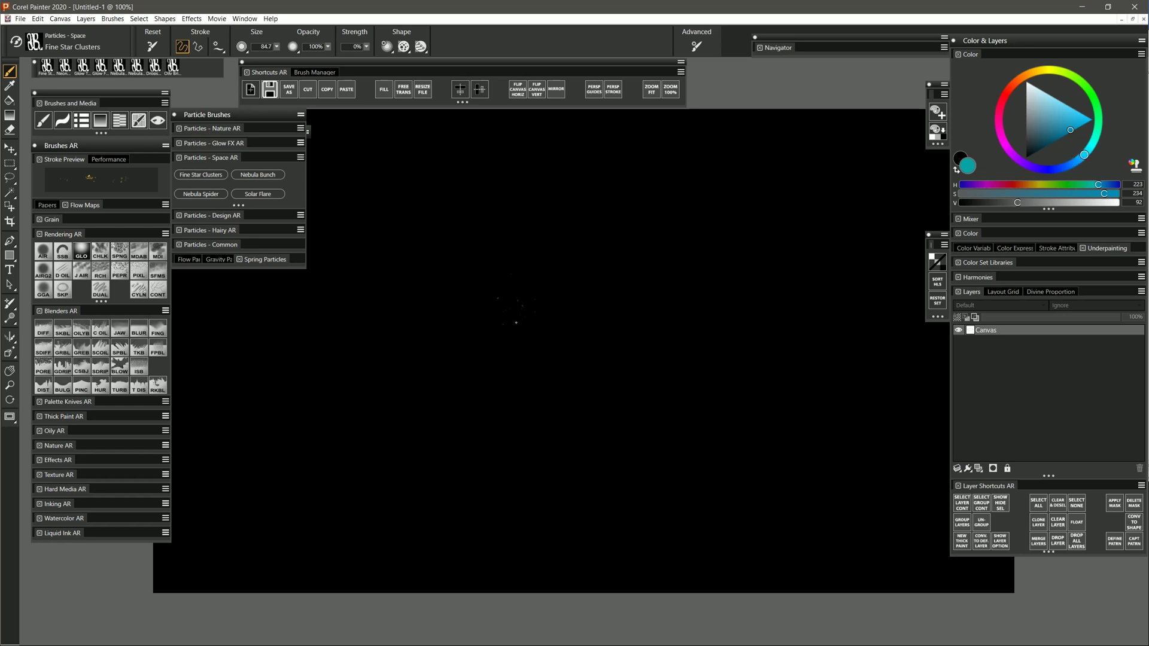
mouse_move(533, 277)
mouse_down()
mouse_move(552, 304)
mouse_move(574, 256)
mouse_up()
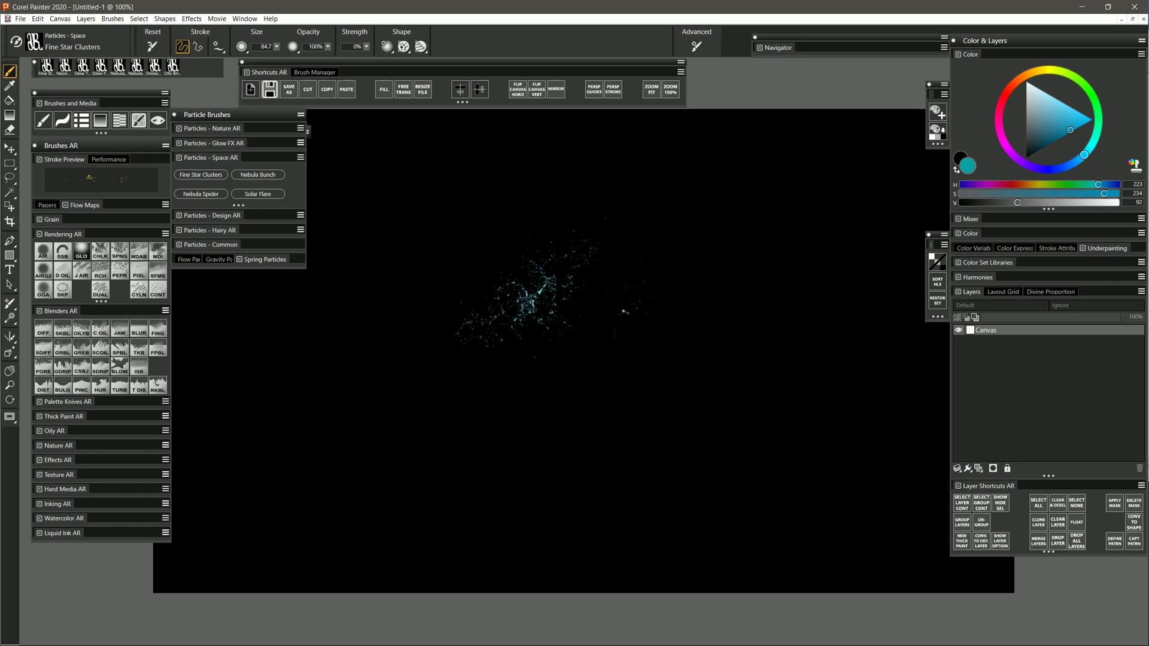
click(530, 300)
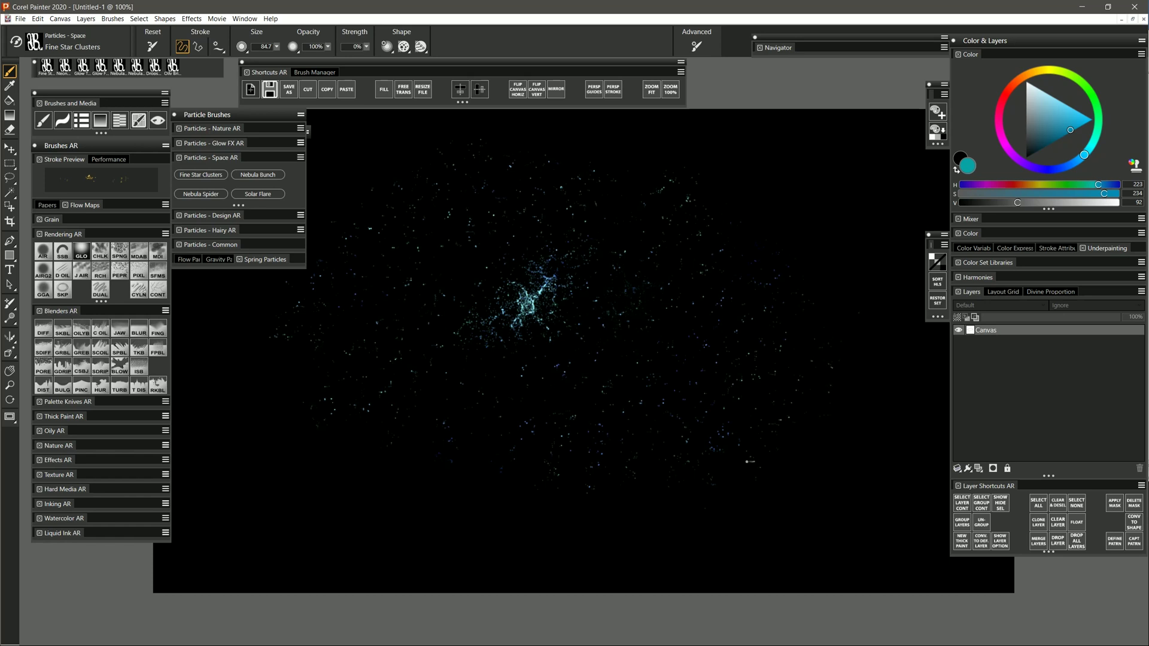
drag(665, 391, 655, 378)
drag(753, 202, 769, 320)
drag(711, 167, 681, 155)
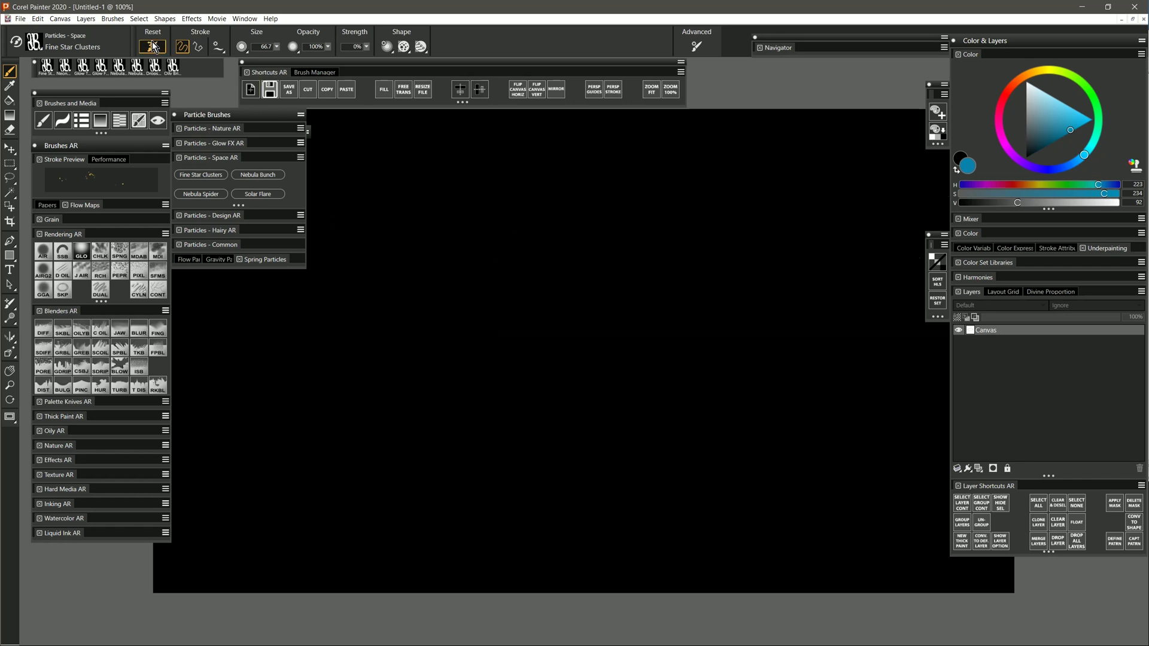
click(152, 46)
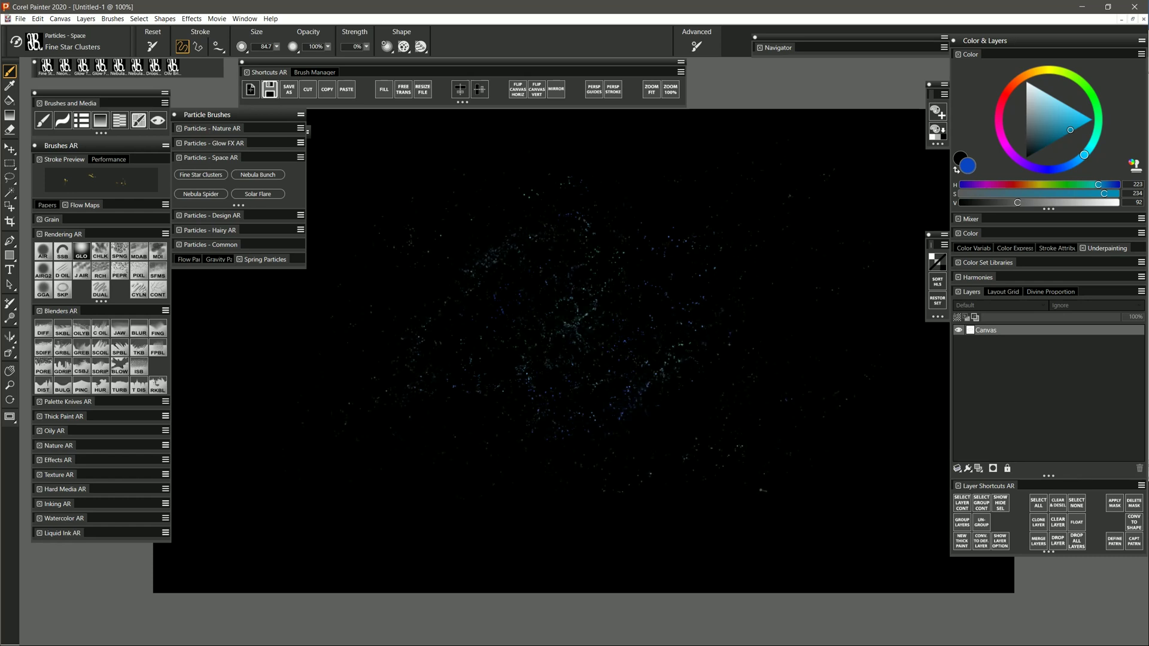
Step: Paint dark magenta nebula clouds over the stars on a new layer with the Nebula Bunch brush
click(266, 174)
mouse_move(1007, 147)
mouse_down()
mouse_move(1003, 140)
mouse_move(1040, 148)
mouse_up()
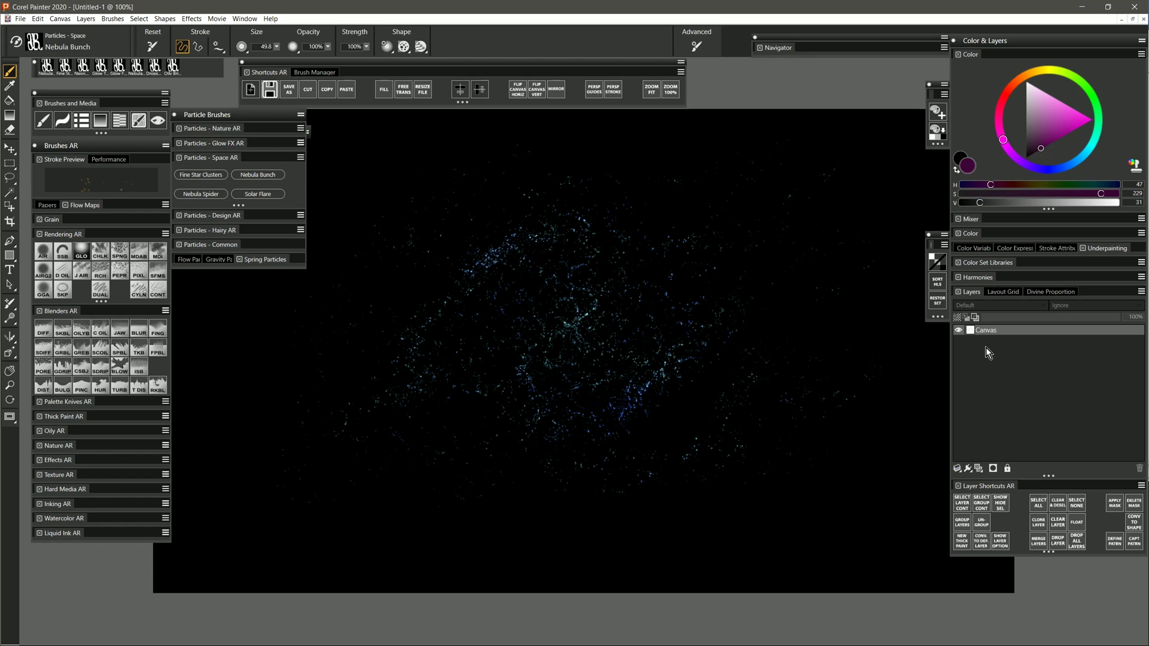
click(978, 468)
mouse_move(553, 308)
mouse_down()
mouse_move(548, 320)
mouse_move(526, 296)
mouse_move(571, 278)
mouse_move(562, 215)
mouse_move(643, 256)
mouse_move(679, 221)
mouse_move(580, 284)
mouse_move(509, 386)
mouse_move(454, 425)
mouse_move(484, 379)
mouse_move(386, 400)
mouse_move(577, 338)
mouse_move(618, 400)
mouse_move(670, 374)
mouse_move(430, 398)
mouse_move(426, 371)
mouse_move(472, 359)
mouse_move(462, 392)
mouse_move(449, 393)
mouse_move(492, 404)
mouse_move(519, 388)
mouse_move(541, 317)
mouse_up()
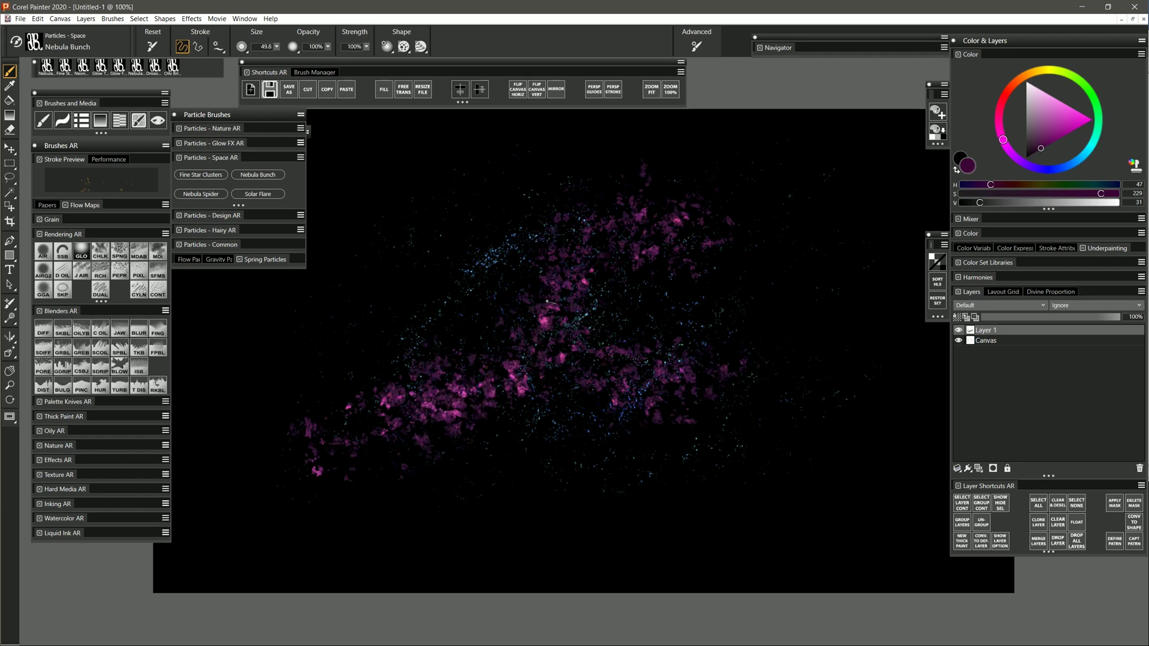
Step: Try the Fine Dots and Horizontal Flow flow maps with test strokes beside the clouds and undo those strokes
click(83, 206)
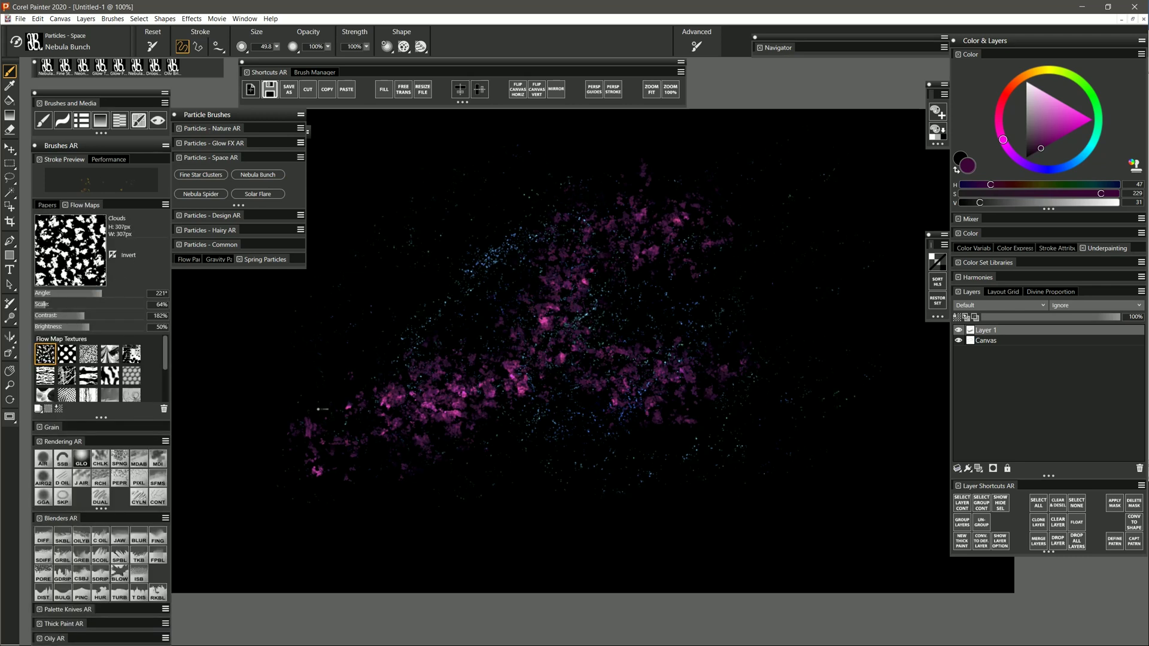
click(67, 354)
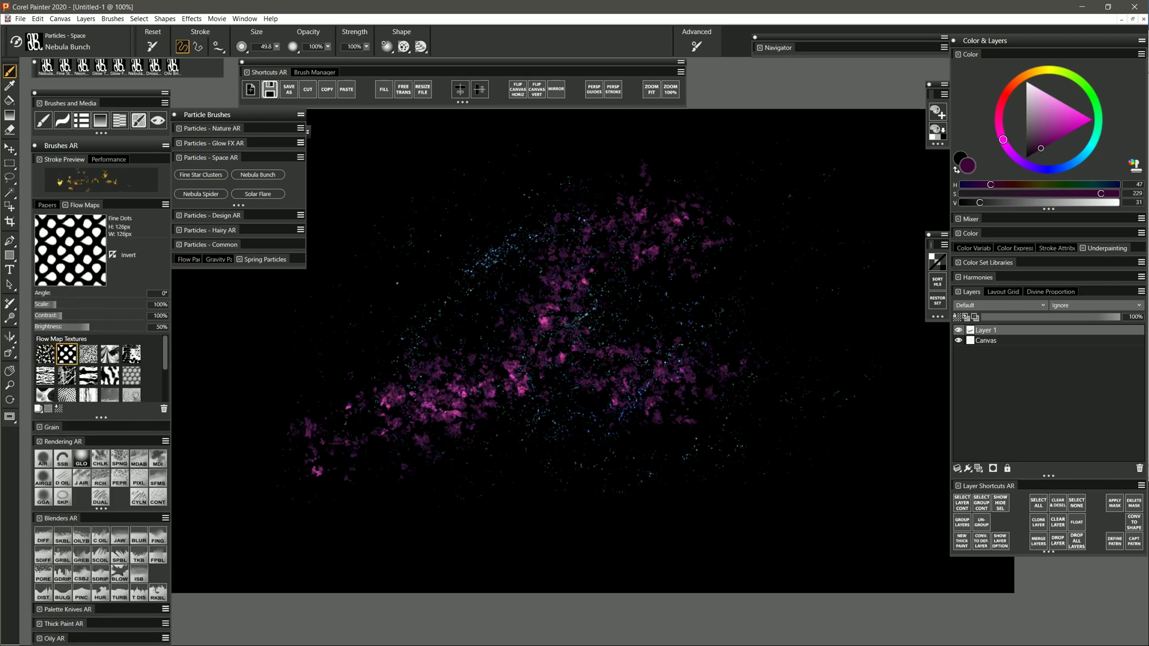
drag(377, 323, 456, 233)
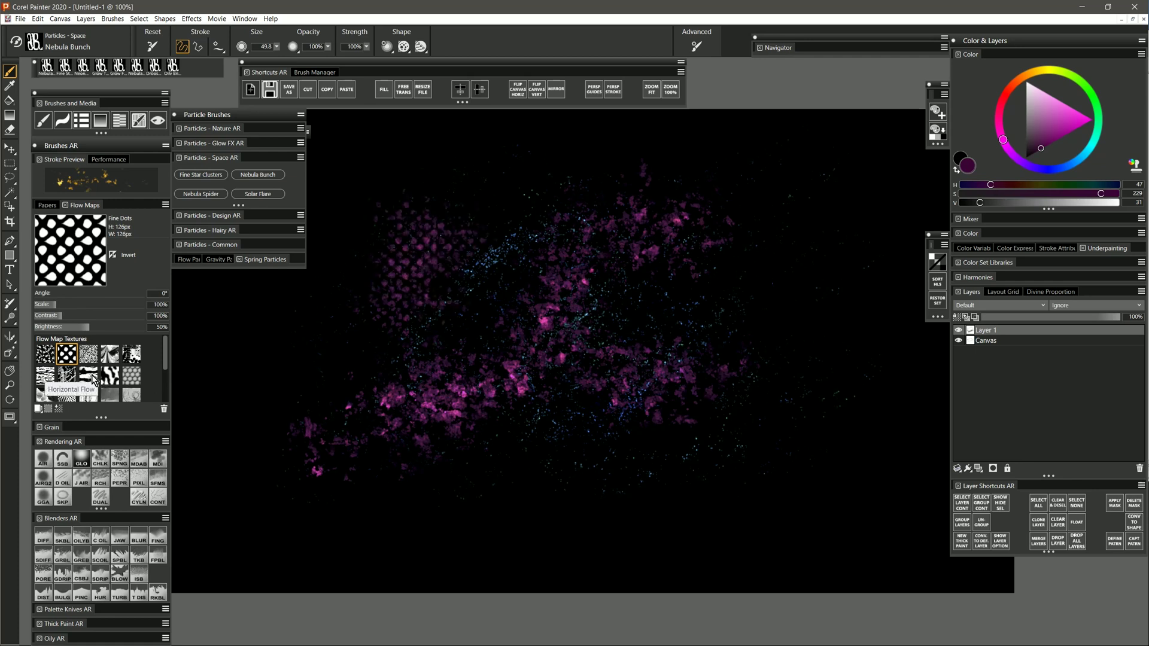
click(90, 377)
mouse_move(807, 274)
mouse_down()
mouse_move(799, 282)
mouse_move(817, 258)
mouse_move(772, 305)
mouse_move(829, 248)
mouse_move(861, 293)
mouse_move(880, 272)
mouse_move(748, 299)
mouse_up()
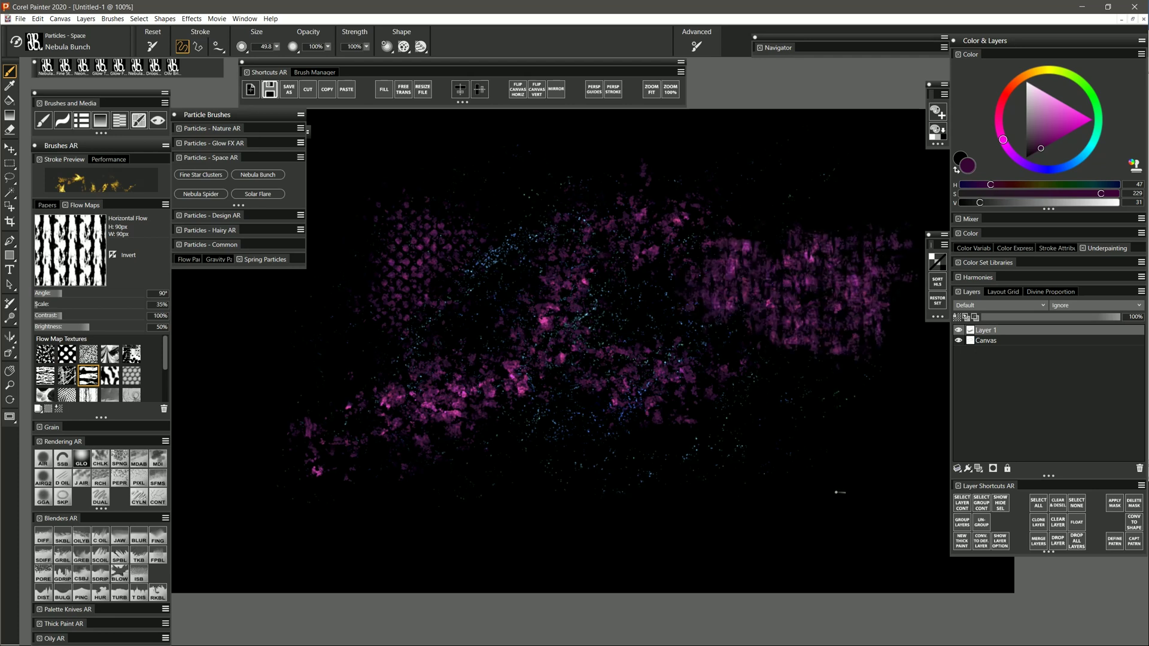
key(ctrl+z)
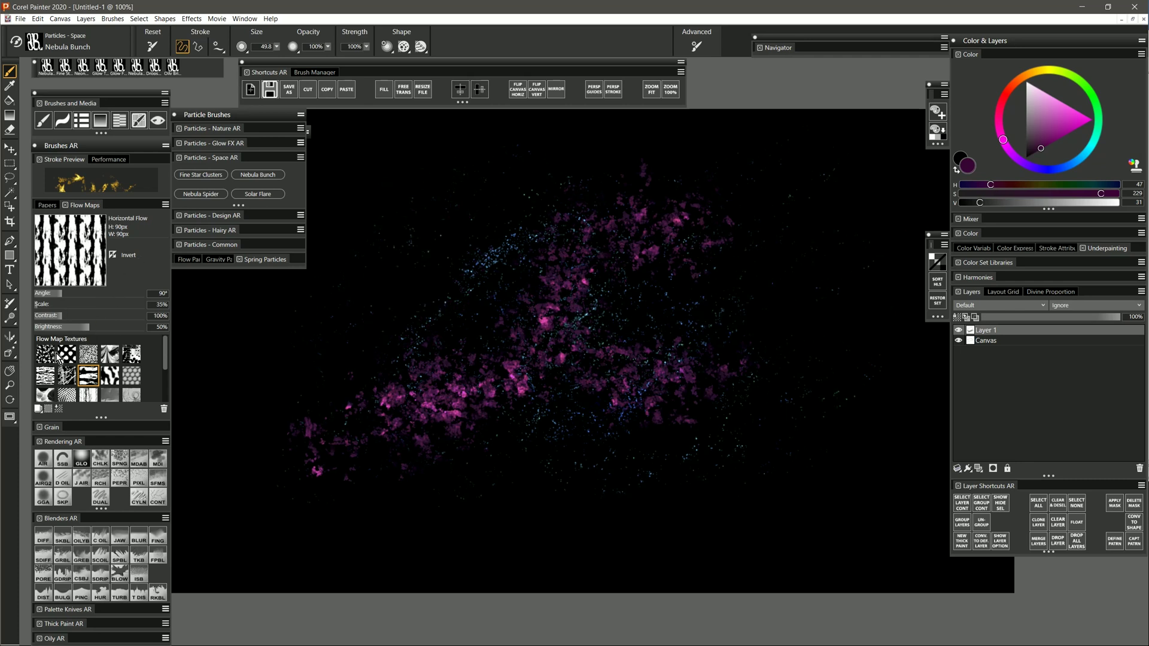
Step: Use the Clouds flow map at 209% scale and extend the magenta nebula clouds toward the right side of the canvas
click(49, 355)
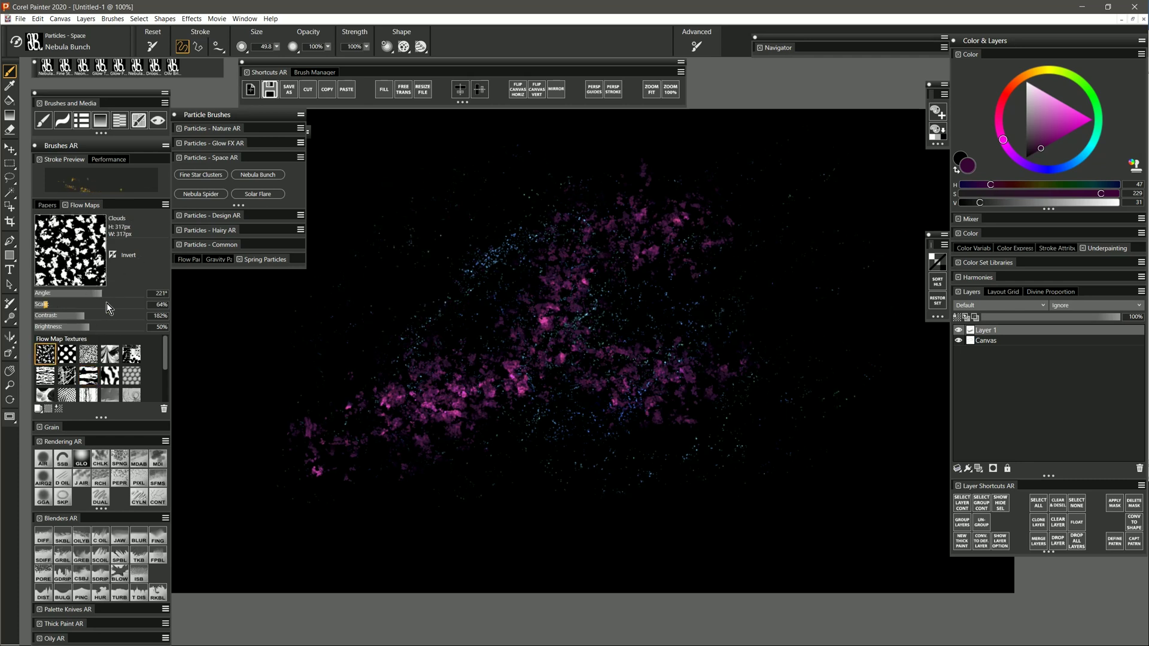
click(75, 304)
click(89, 305)
mouse_move(798, 284)
mouse_down()
mouse_move(821, 284)
mouse_move(816, 229)
mouse_move(772, 297)
mouse_move(851, 292)
mouse_move(799, 255)
mouse_move(839, 210)
mouse_move(856, 268)
mouse_up()
drag(697, 278, 780, 332)
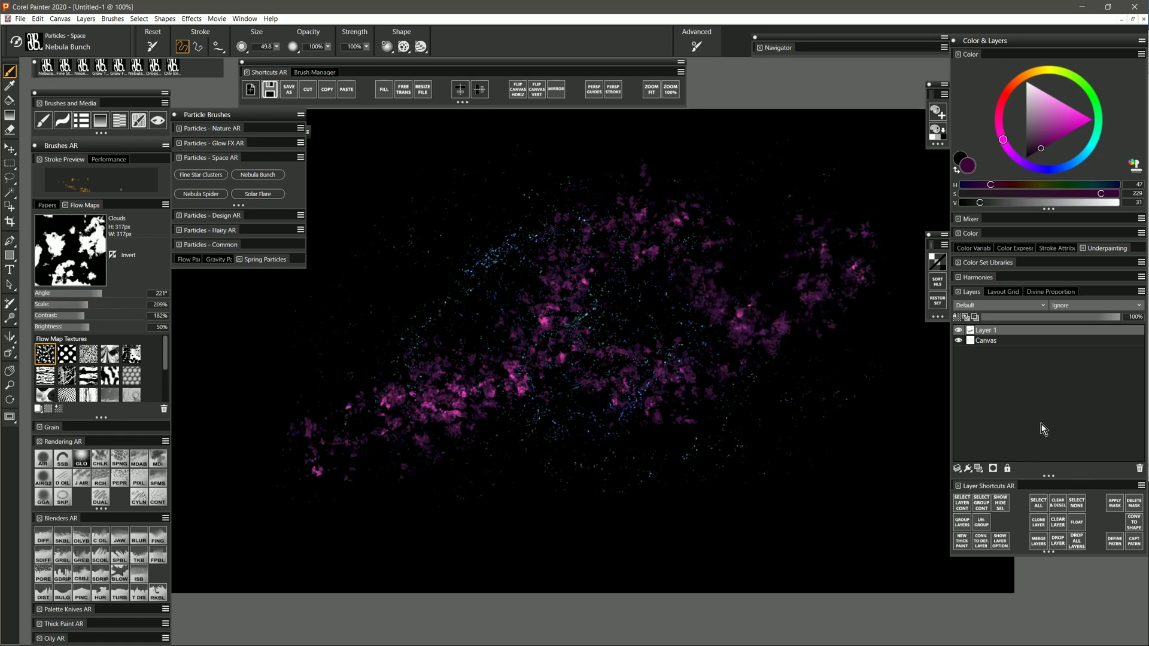
Step: Set the nebula cloud layer's composite method to Screen and shift the layer slightly to the left
click(993, 306)
click(969, 397)
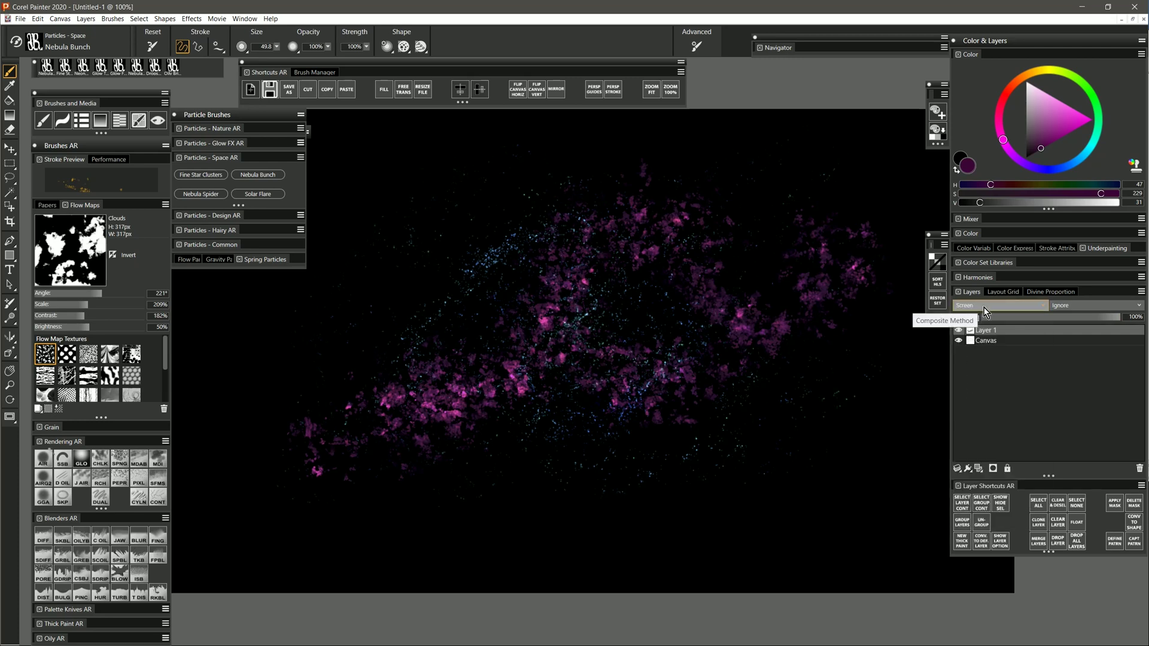
click(9, 148)
mouse_move(548, 353)
mouse_down()
mouse_move(607, 332)
mouse_move(497, 291)
mouse_move(548, 353)
mouse_up()
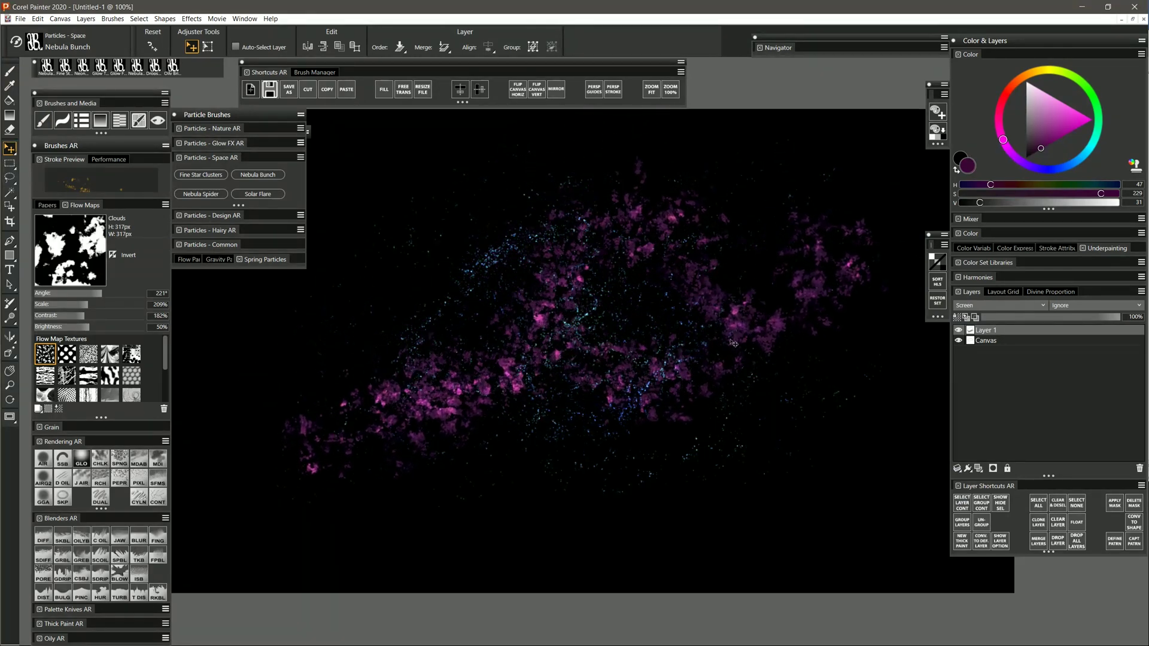
Step: Return the nebula cloud layer's composite method to Default
click(982, 306)
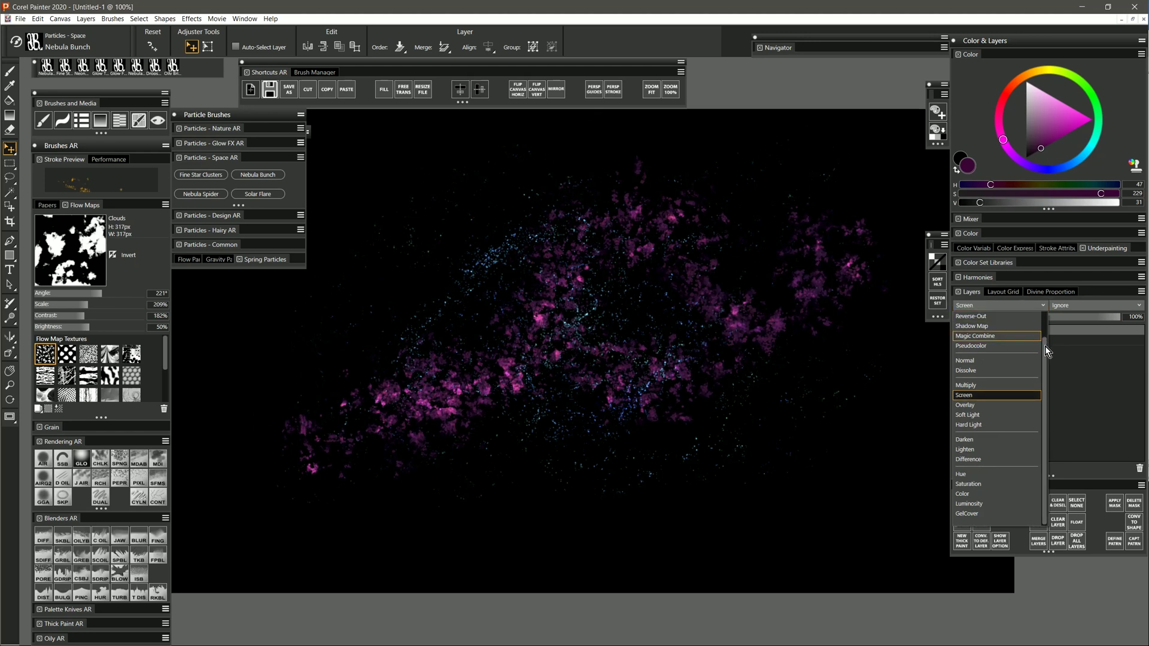
scroll(1047, 351, up, 1)
click(1016, 315)
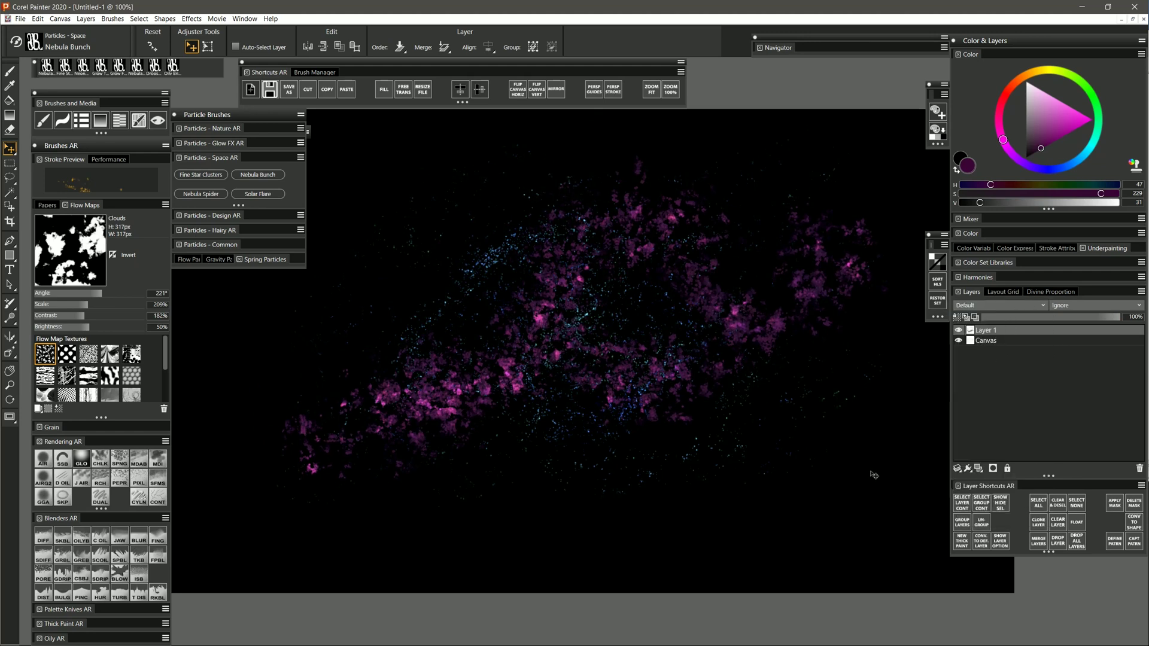
Step: Paint purple filaments over the magenta clouds on a new layer with the Nebula Spider brush, undoing the test stroke
key(b)
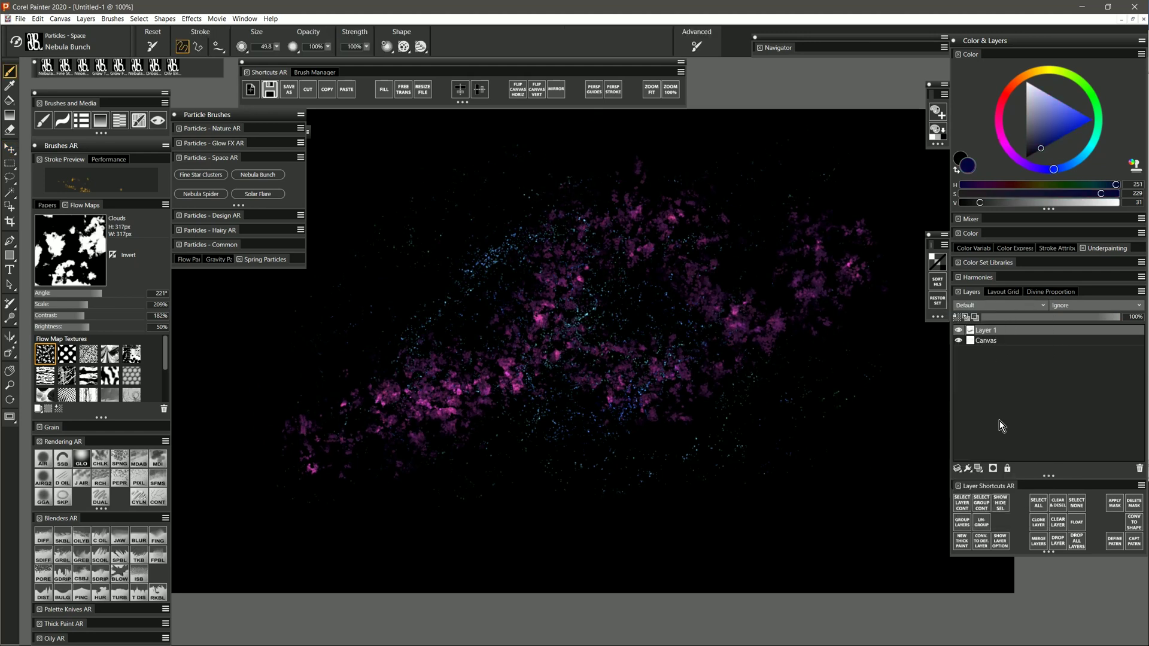
click(978, 468)
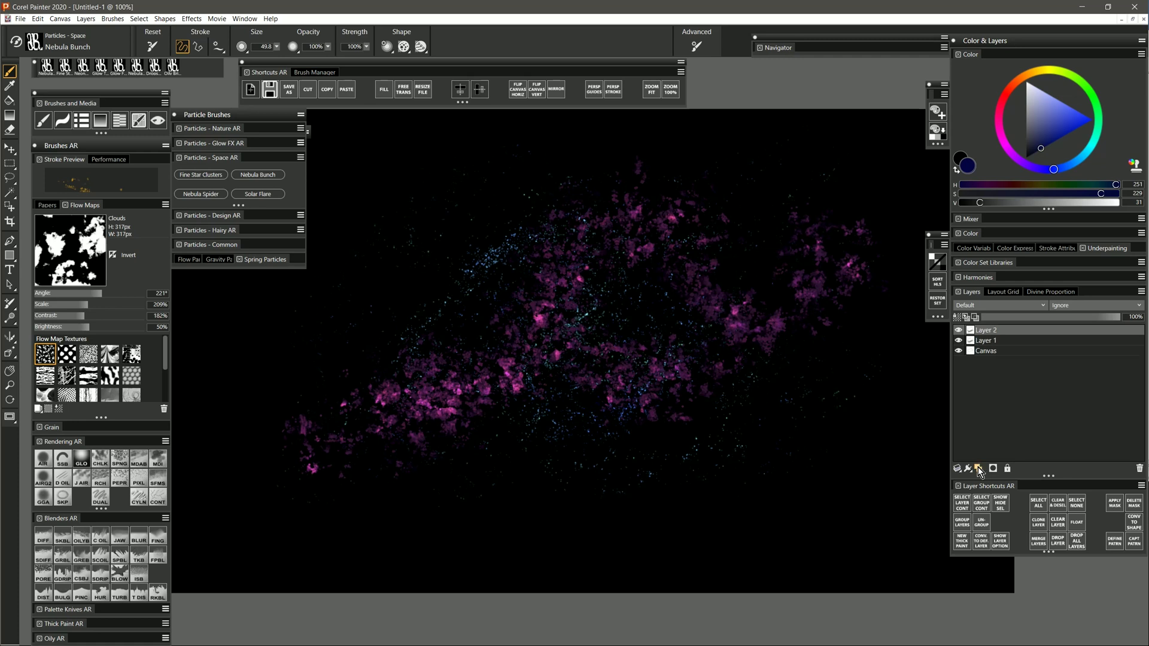
click(203, 195)
click(1015, 158)
click(1014, 156)
drag(405, 216, 408, 214)
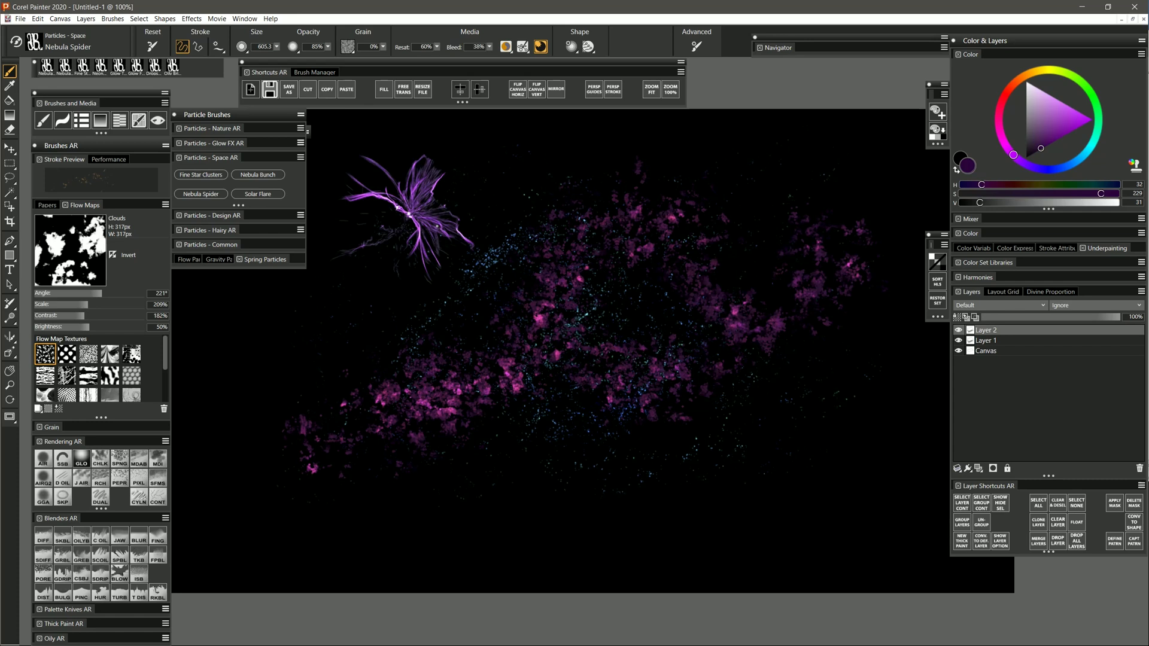
mouse_move(522, 178)
mouse_down()
mouse_move(490, 165)
mouse_move(527, 157)
mouse_move(516, 174)
mouse_move(561, 142)
mouse_move(589, 200)
mouse_move(575, 156)
mouse_move(564, 218)
mouse_move(610, 162)
mouse_move(604, 244)
mouse_move(626, 256)
mouse_move(532, 287)
mouse_move(527, 248)
mouse_move(523, 287)
mouse_move(598, 227)
mouse_move(622, 264)
mouse_move(583, 243)
mouse_move(694, 284)
mouse_move(682, 353)
mouse_move(598, 371)
mouse_move(658, 413)
mouse_move(623, 424)
mouse_move(724, 359)
mouse_move(778, 299)
mouse_move(874, 281)
mouse_up()
key(ctrl+z)
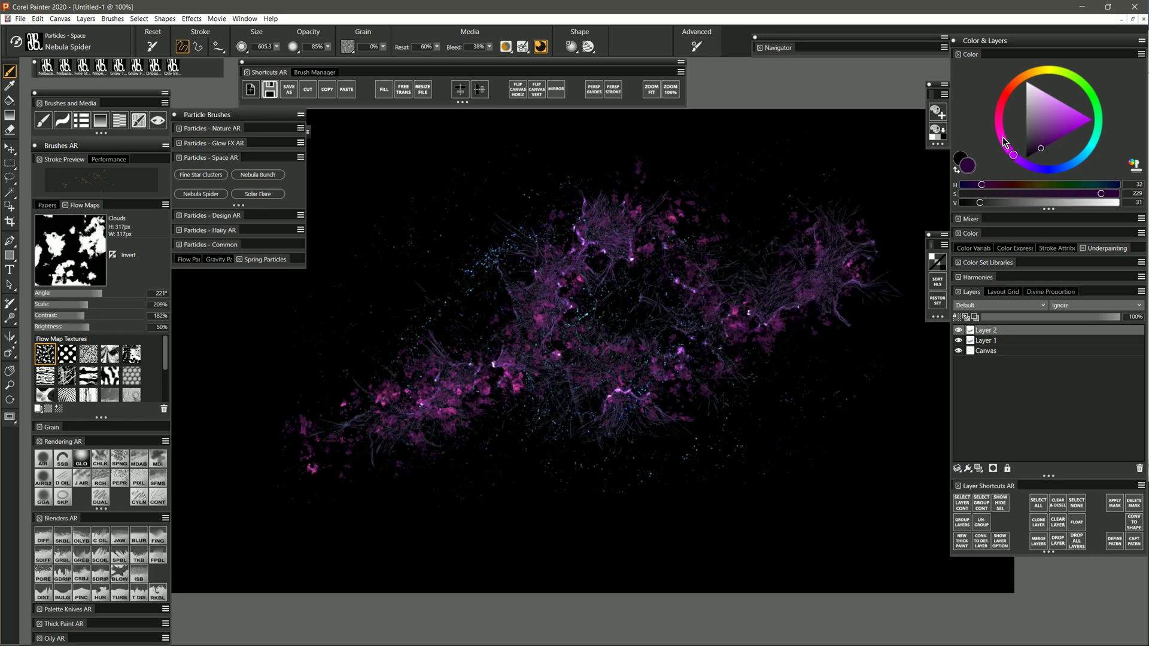
Step: Add dark magenta filaments through the nebula and dark teal-blue filaments at its centre
drag(1004, 142, 1001, 132)
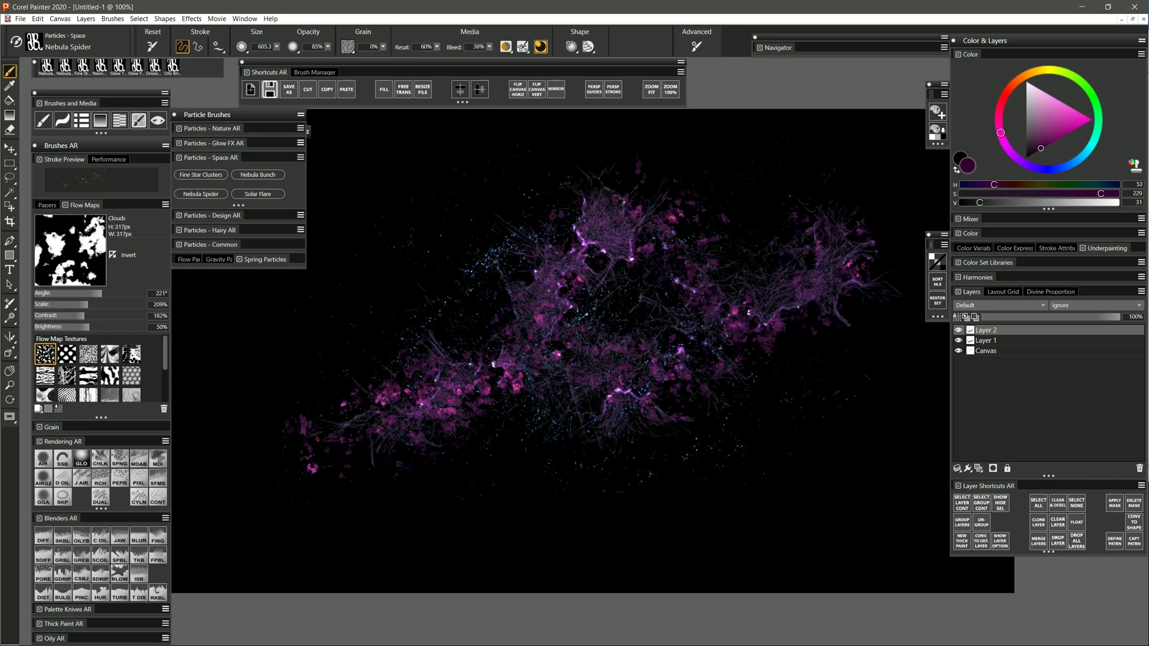
mouse_move(562, 323)
mouse_down()
mouse_move(624, 320)
mouse_move(610, 389)
mouse_move(682, 394)
mouse_move(778, 305)
mouse_up()
click(1080, 158)
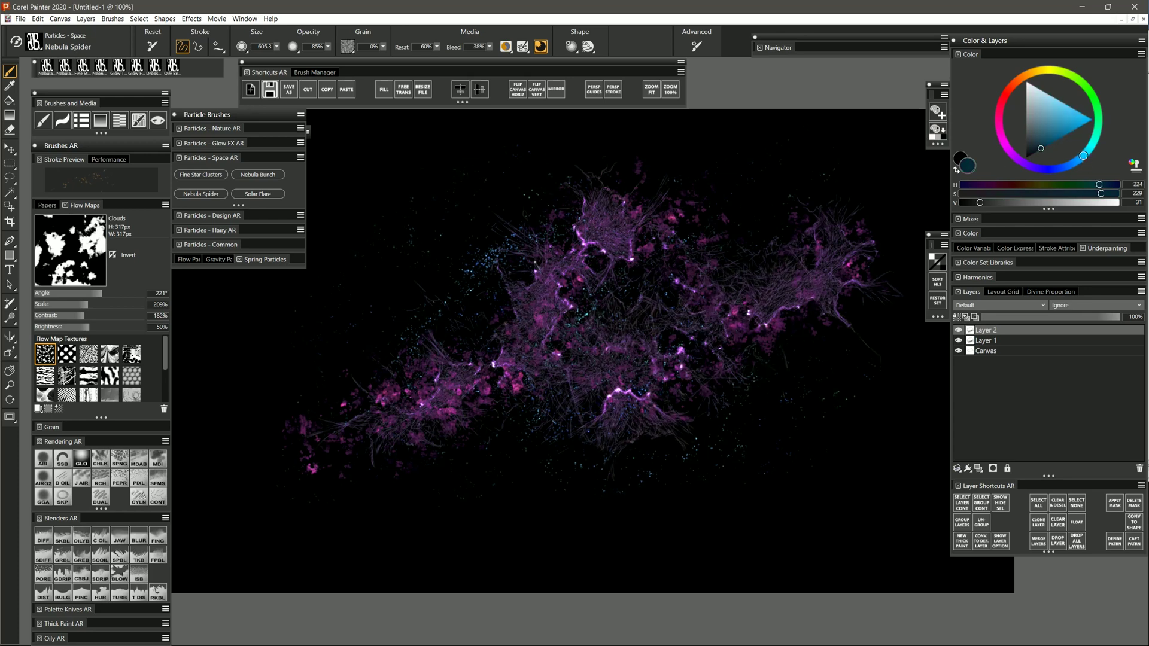
drag(592, 311, 643, 330)
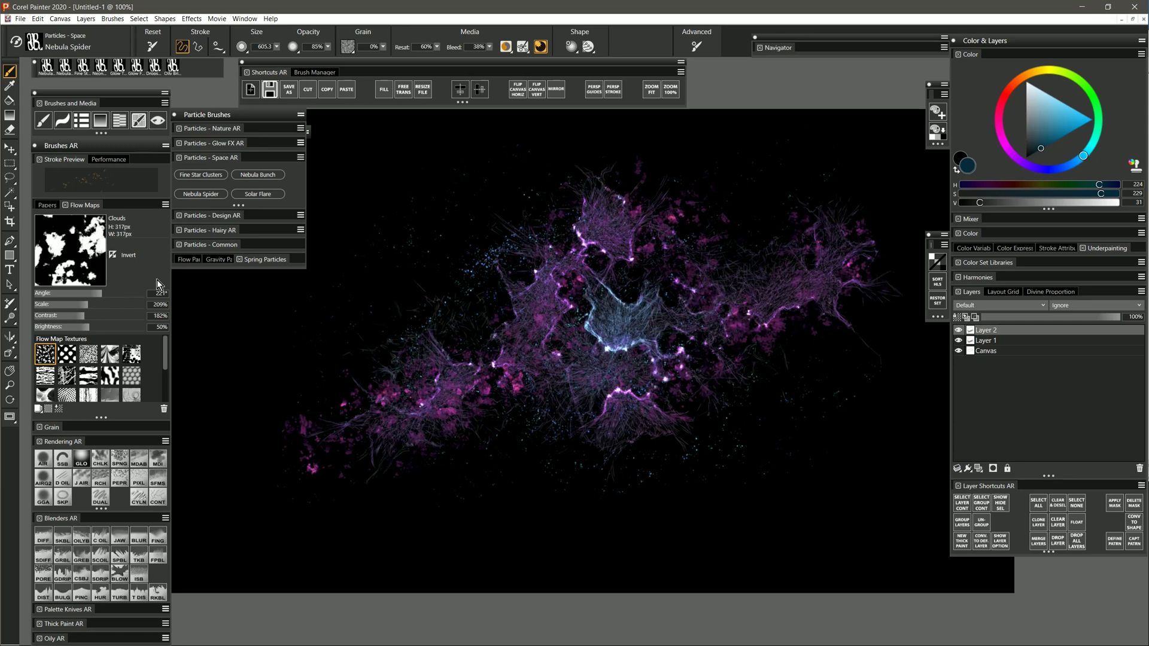
Step: Soften the outer filaments with the Diffuse Blur blender and set the filament layer's composite method to GelCover
click(87, 206)
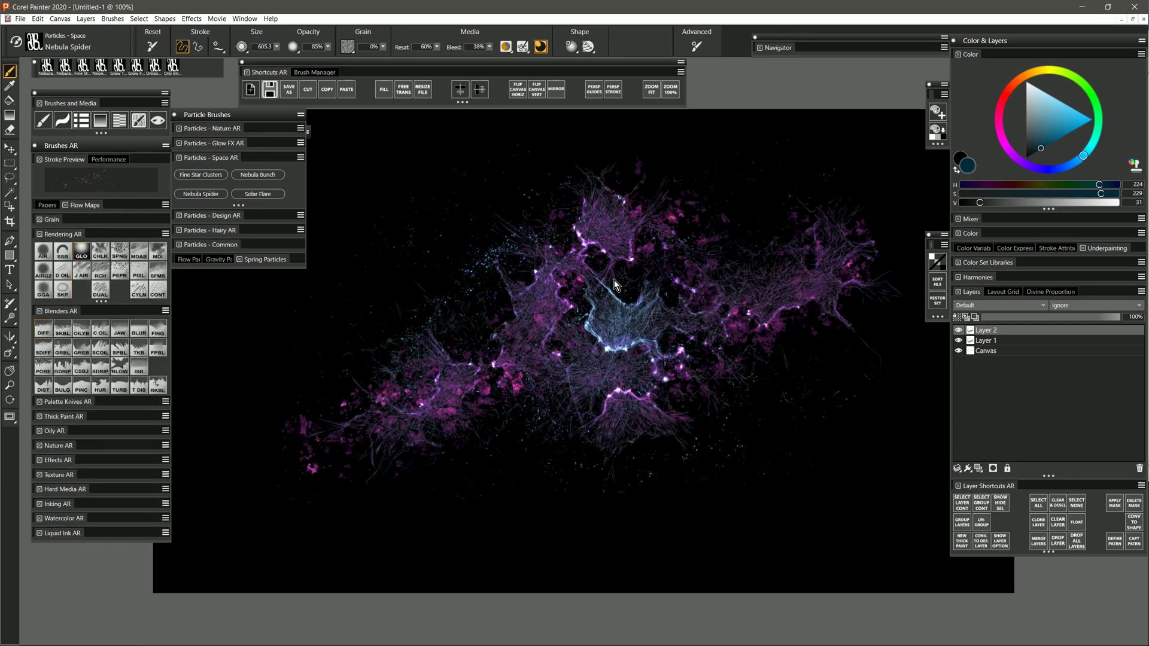
key(b)
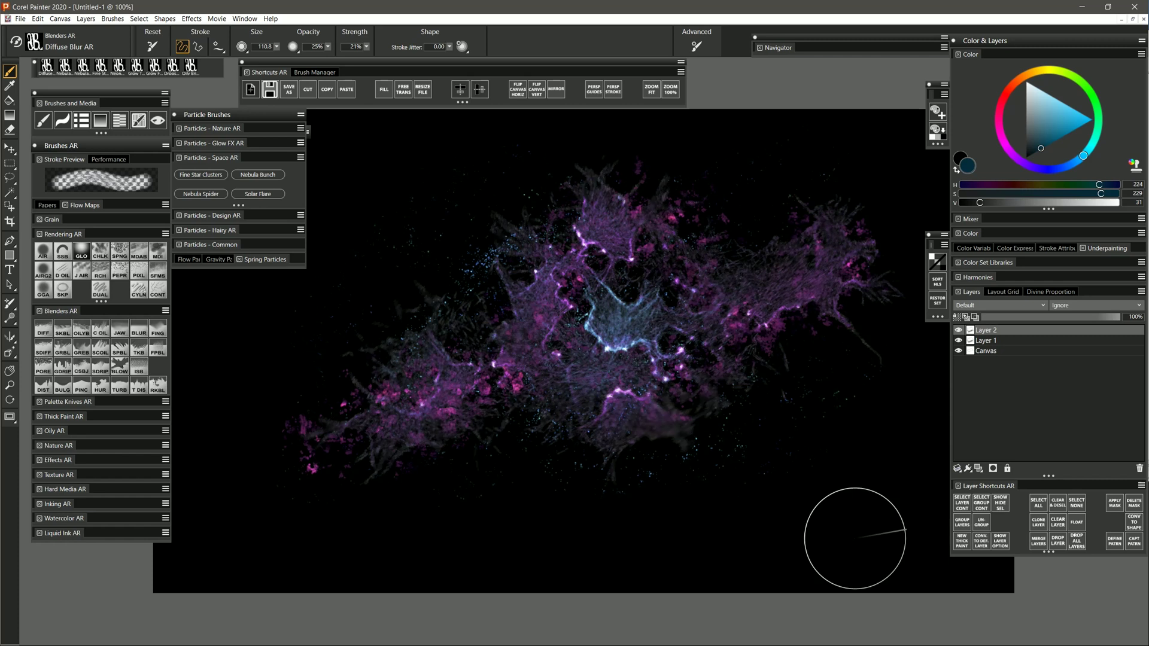
click(984, 305)
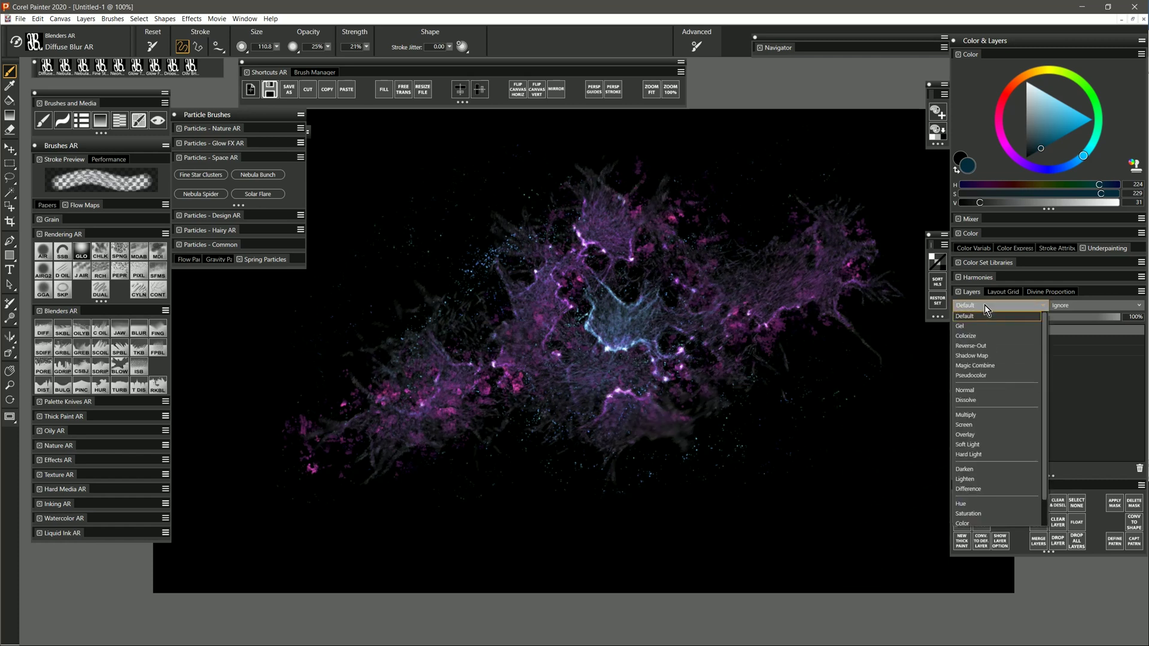
scroll(1037, 407, down, 1)
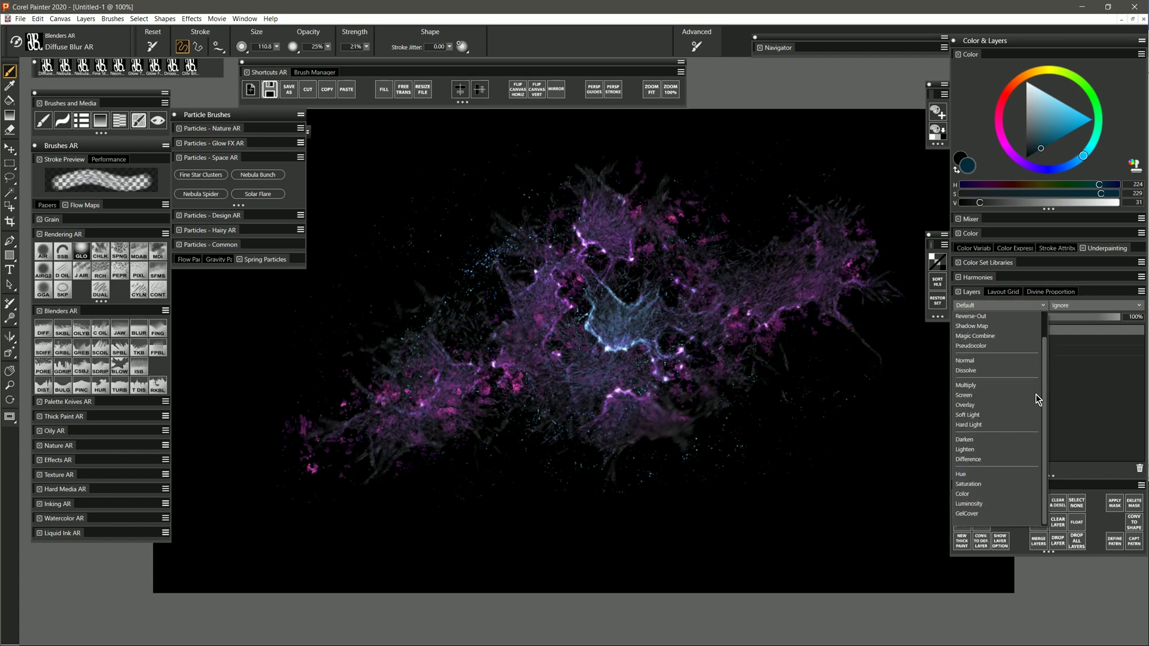
click(966, 513)
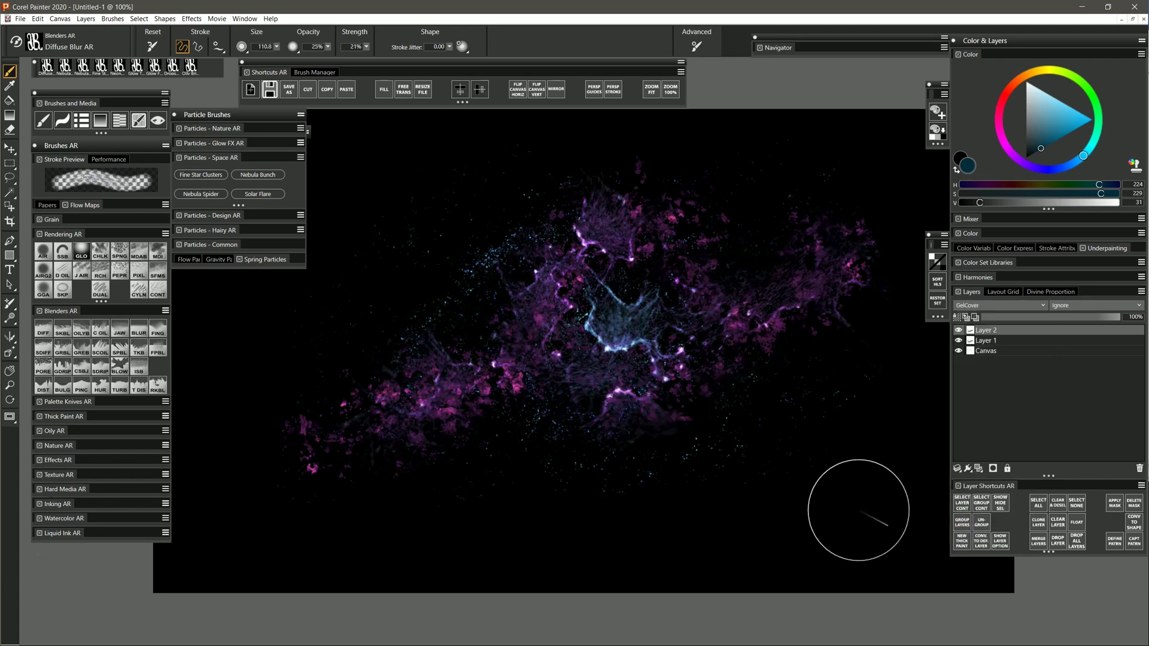
Step: Airbrush a soft deep-blue haze onto the Canvas and add a new top layer with the Screen composite method
click(998, 353)
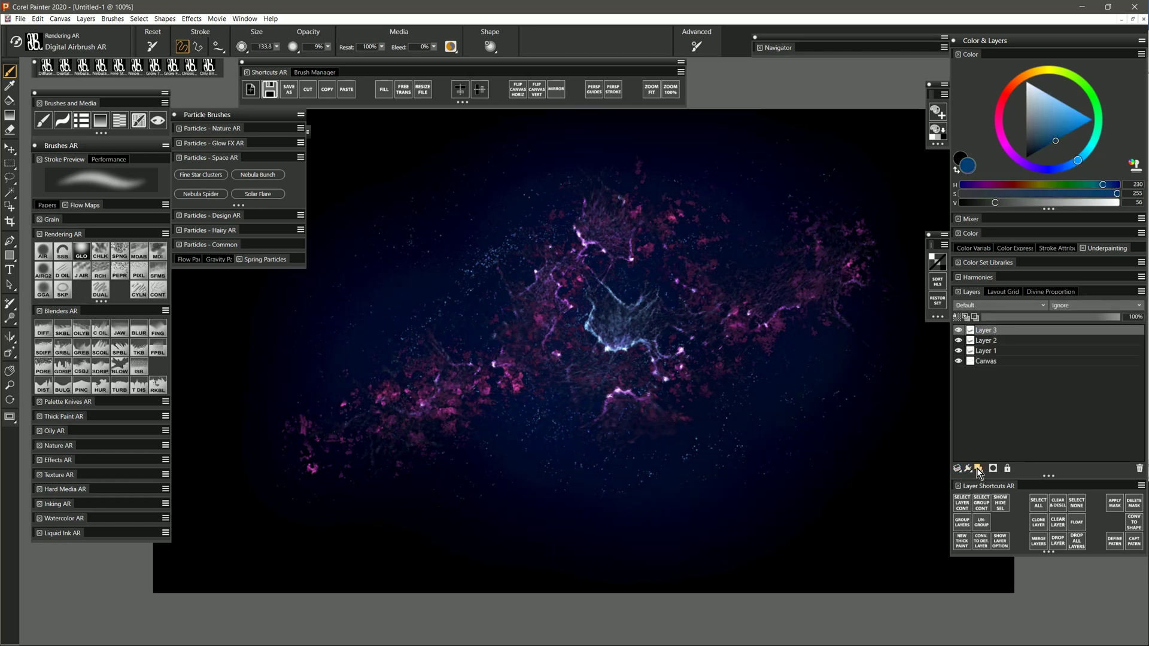
click(977, 307)
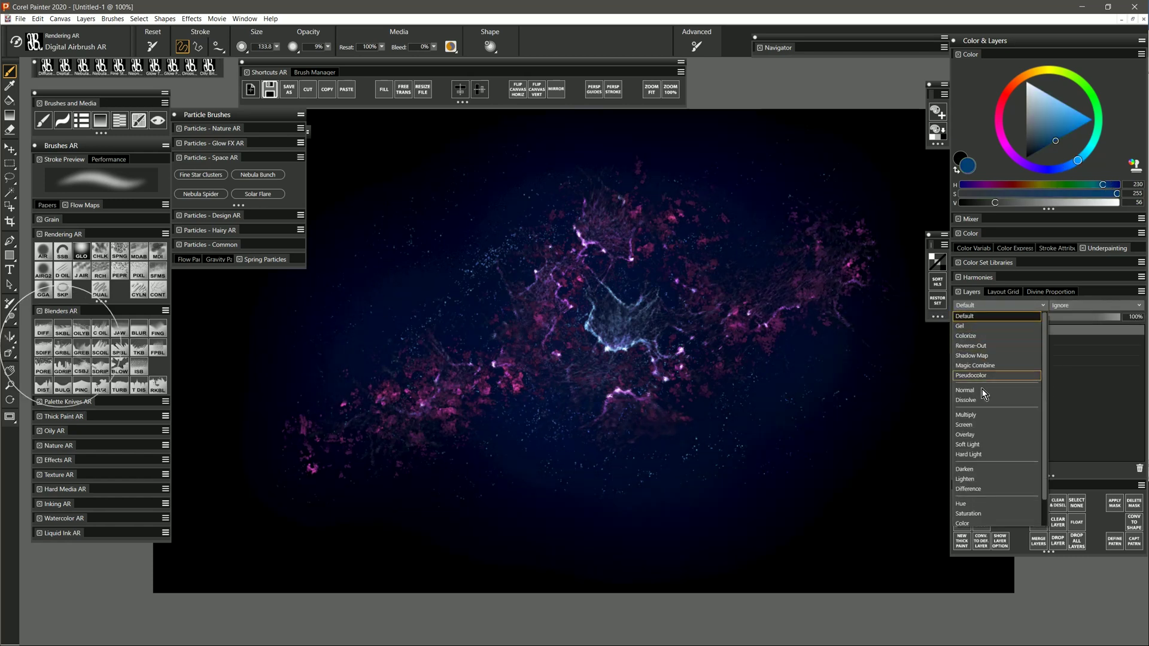
click(965, 424)
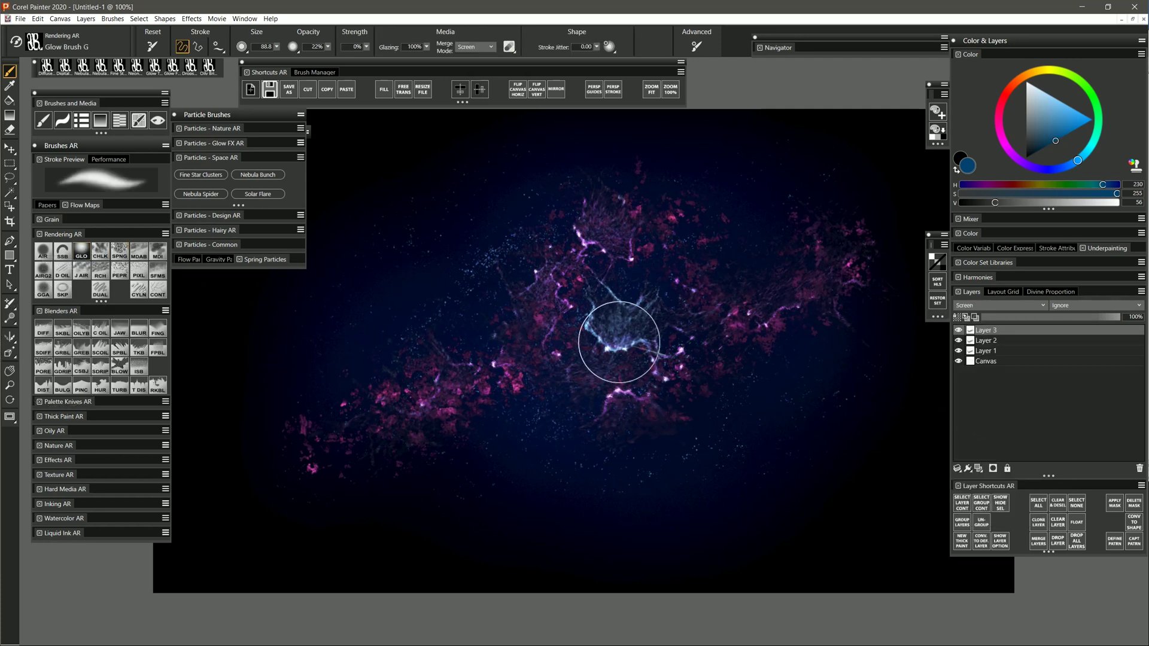
Step: Paint a blue glow on the central filaments and a sampled violet glow on the surrounding bright nodes with Glow Brush G
mouse_move(621, 342)
mouse_down()
mouse_move(597, 319)
mouse_move(634, 342)
mouse_up()
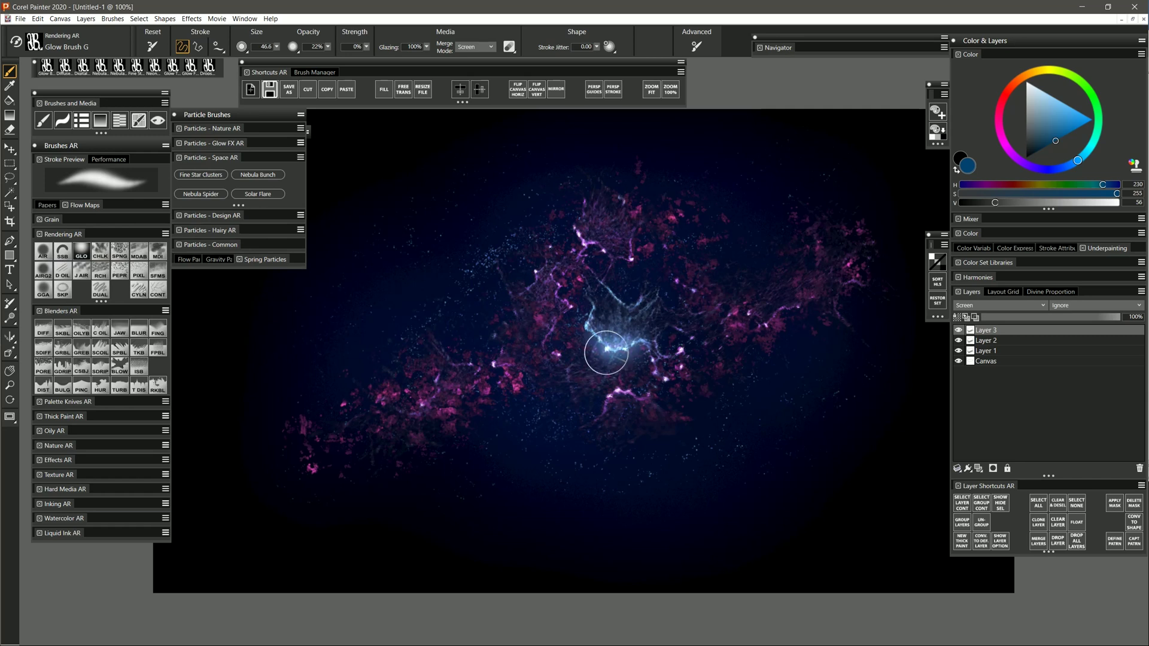
alt+click(681, 347)
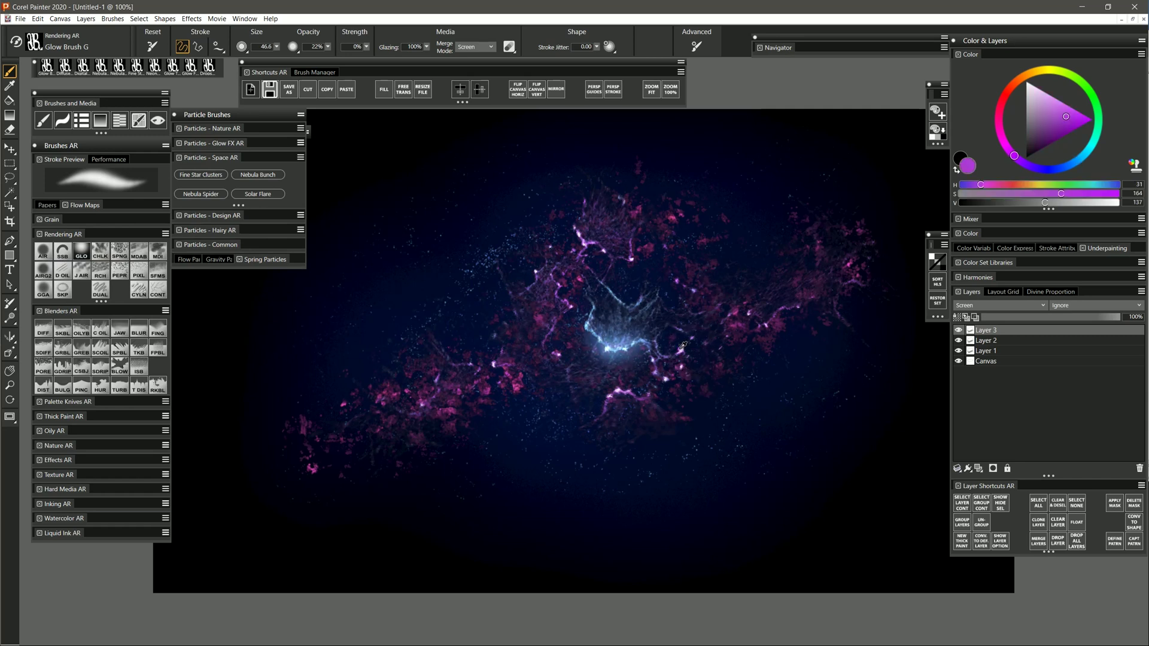
mouse_move(681, 349)
mouse_down()
mouse_move(660, 378)
mouse_move(605, 385)
mouse_up()
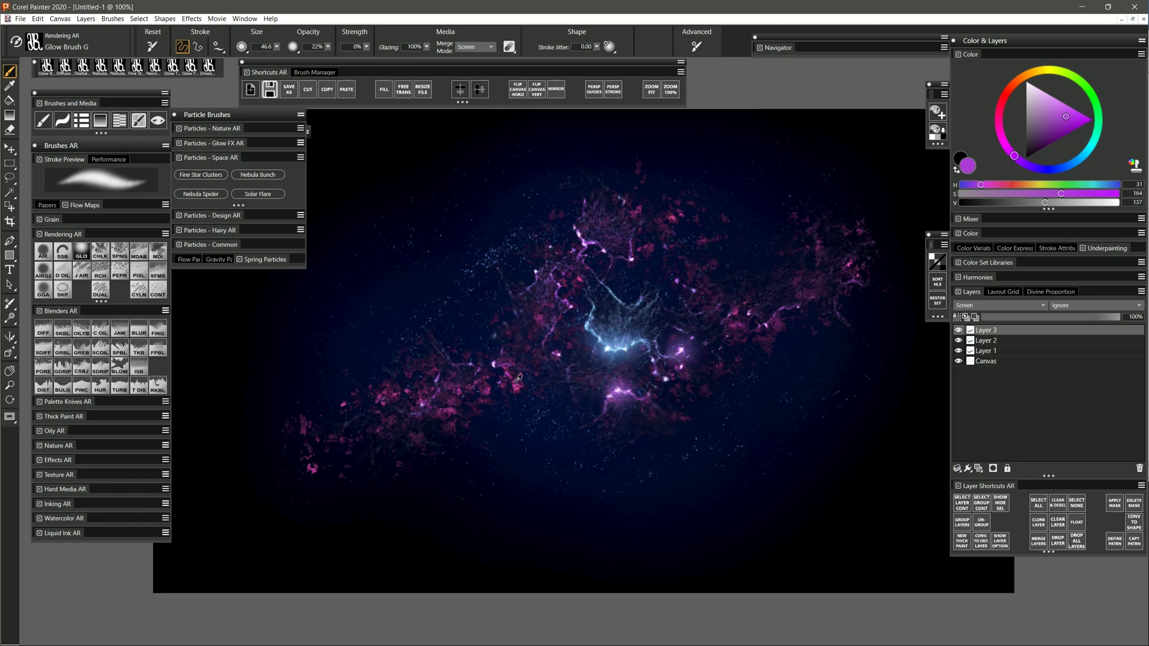
click(493, 362)
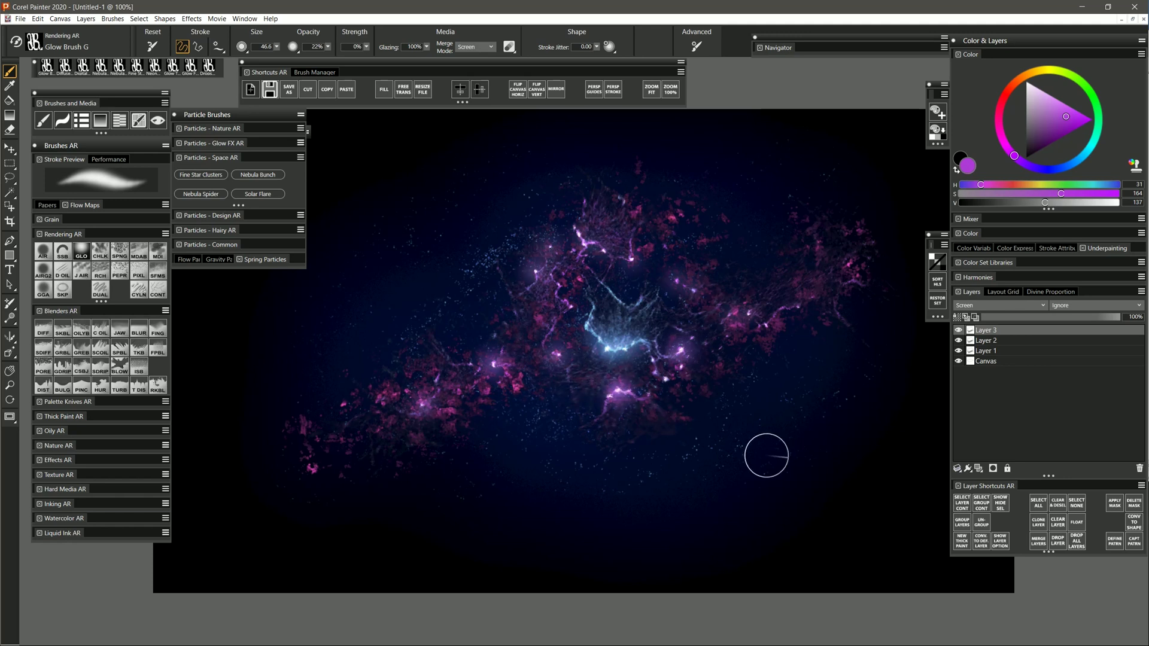